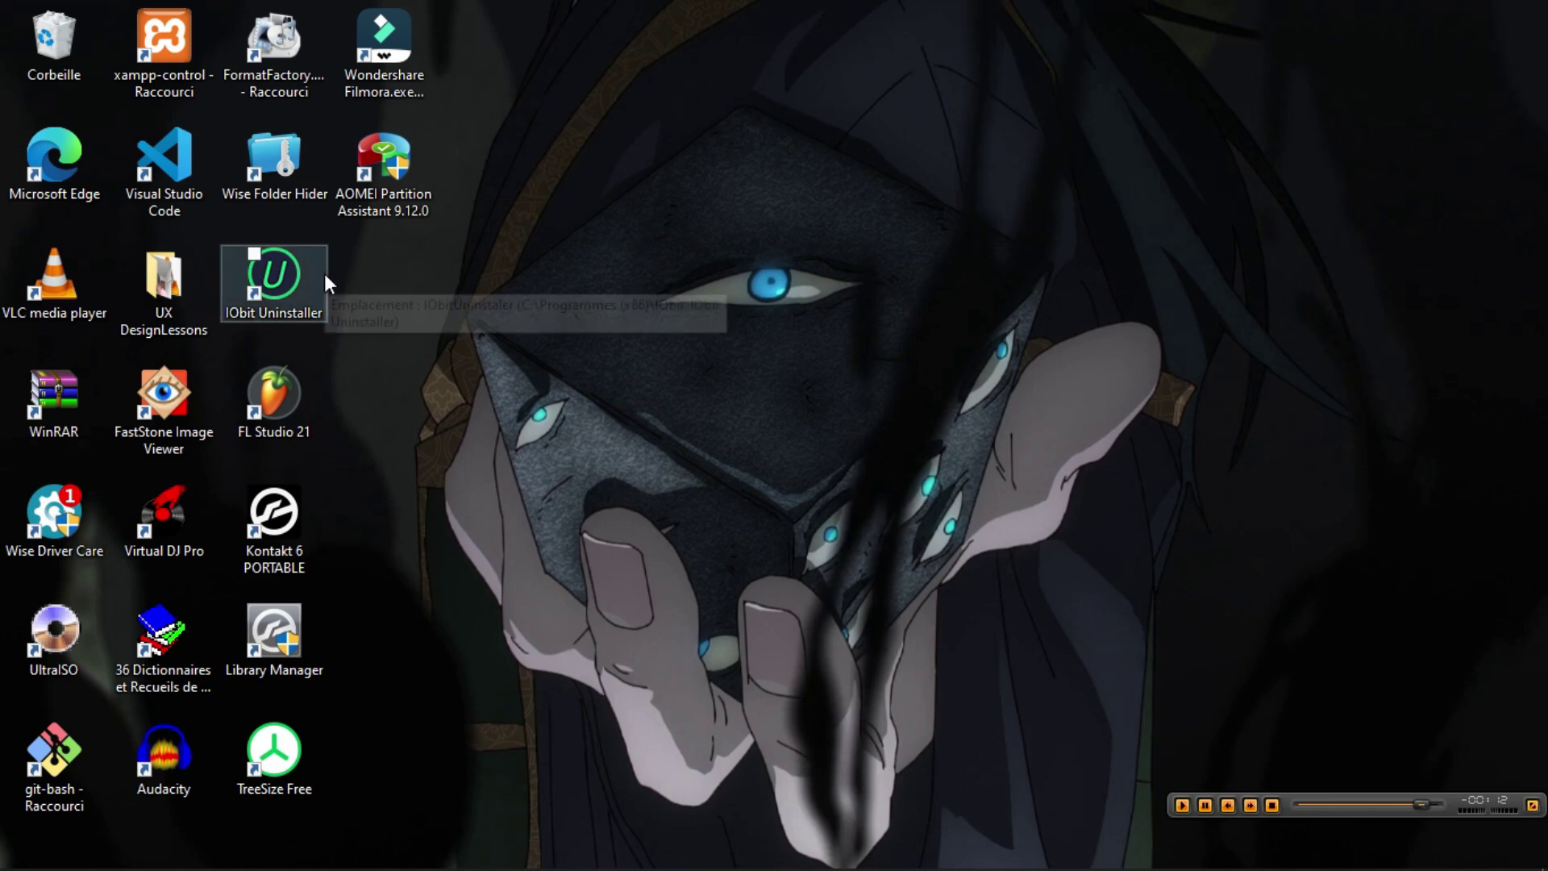
pyautogui.doubleClick(293, 302)
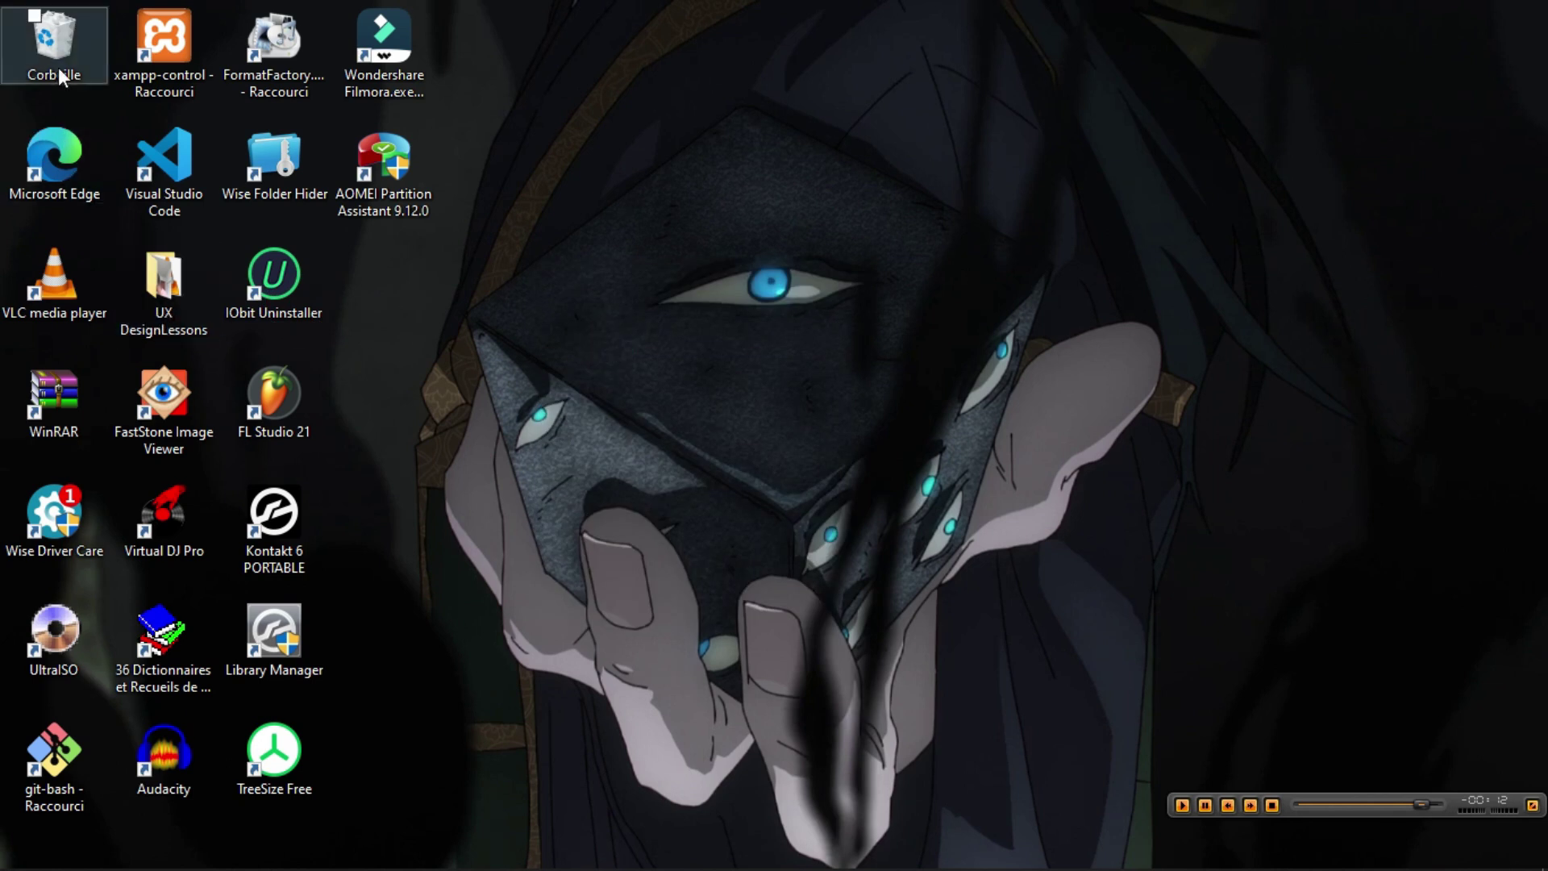
# - Open a File Explorer window, launch Computer Management from Ce PC (Gérer), and show Gestion des disques
pyautogui.moveTo(156, 856)
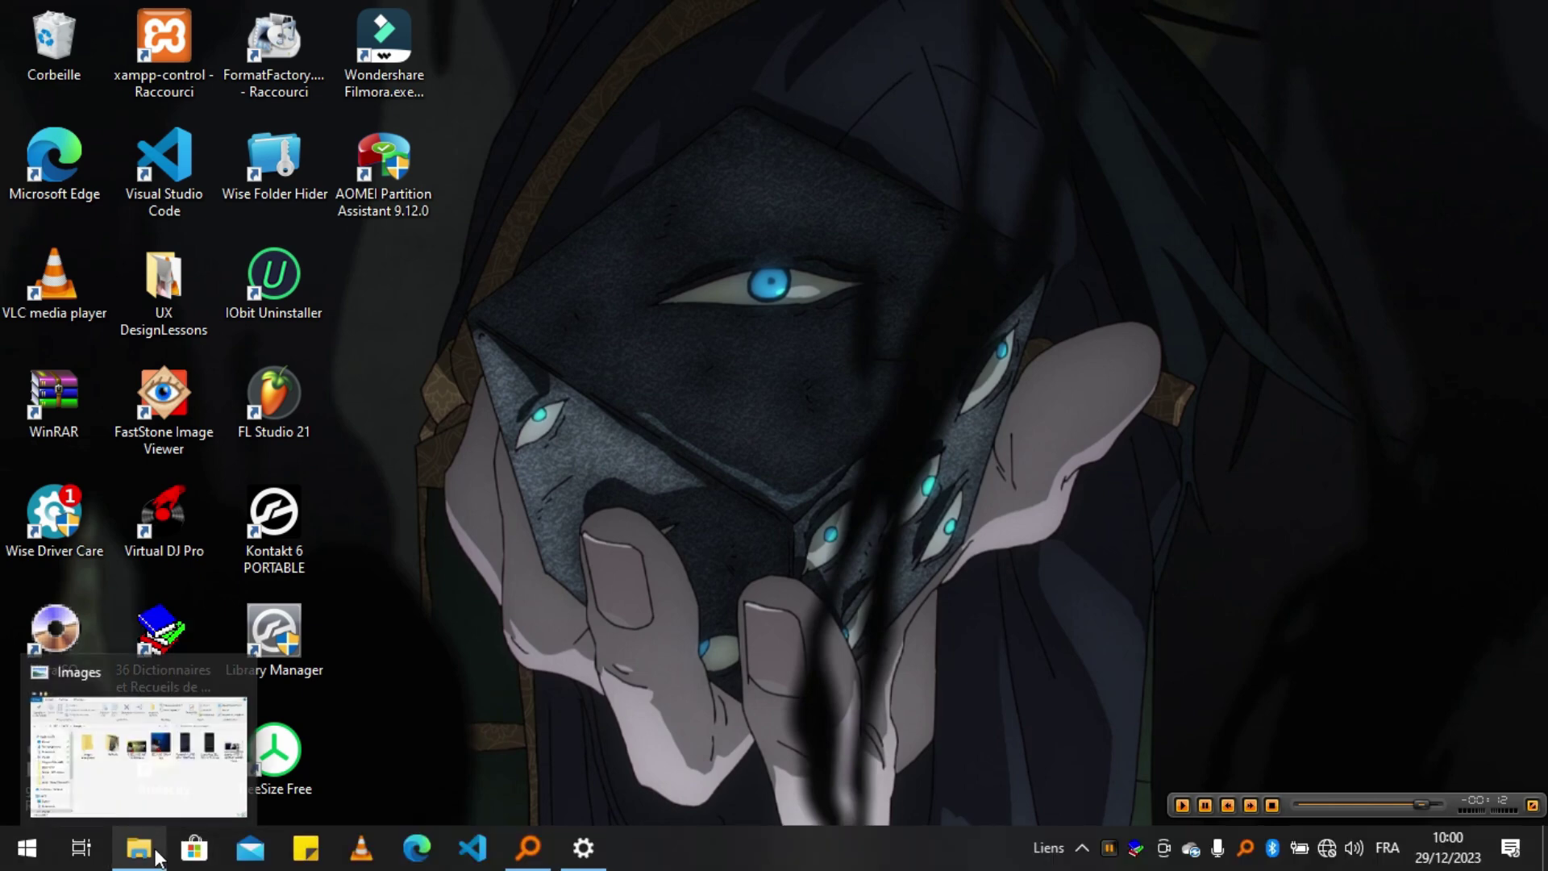
pyautogui.rightClick(157, 853)
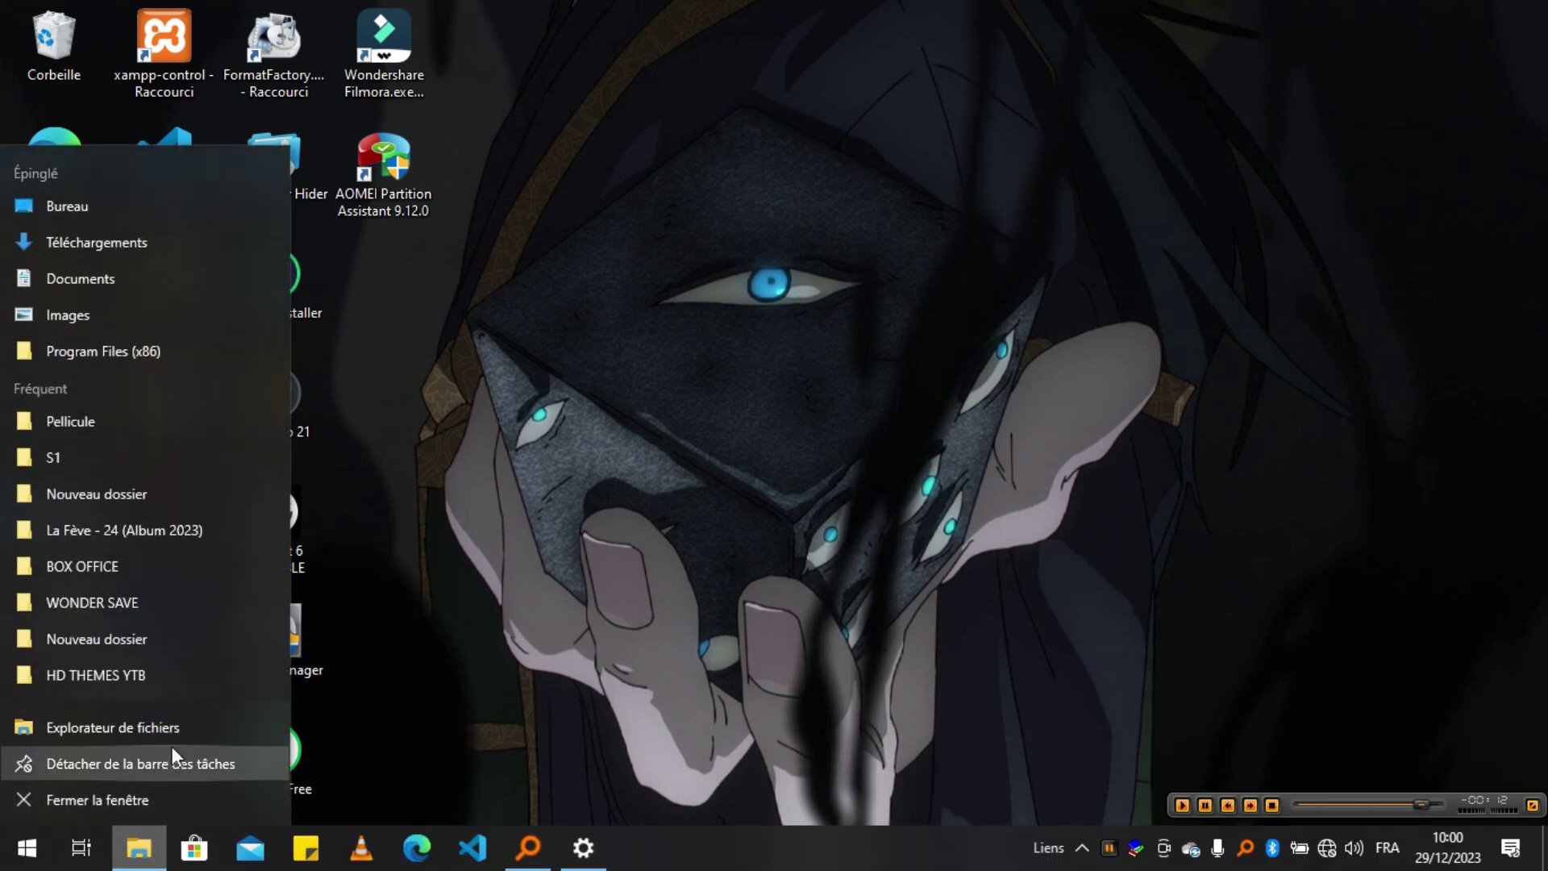
pyautogui.click(172, 742)
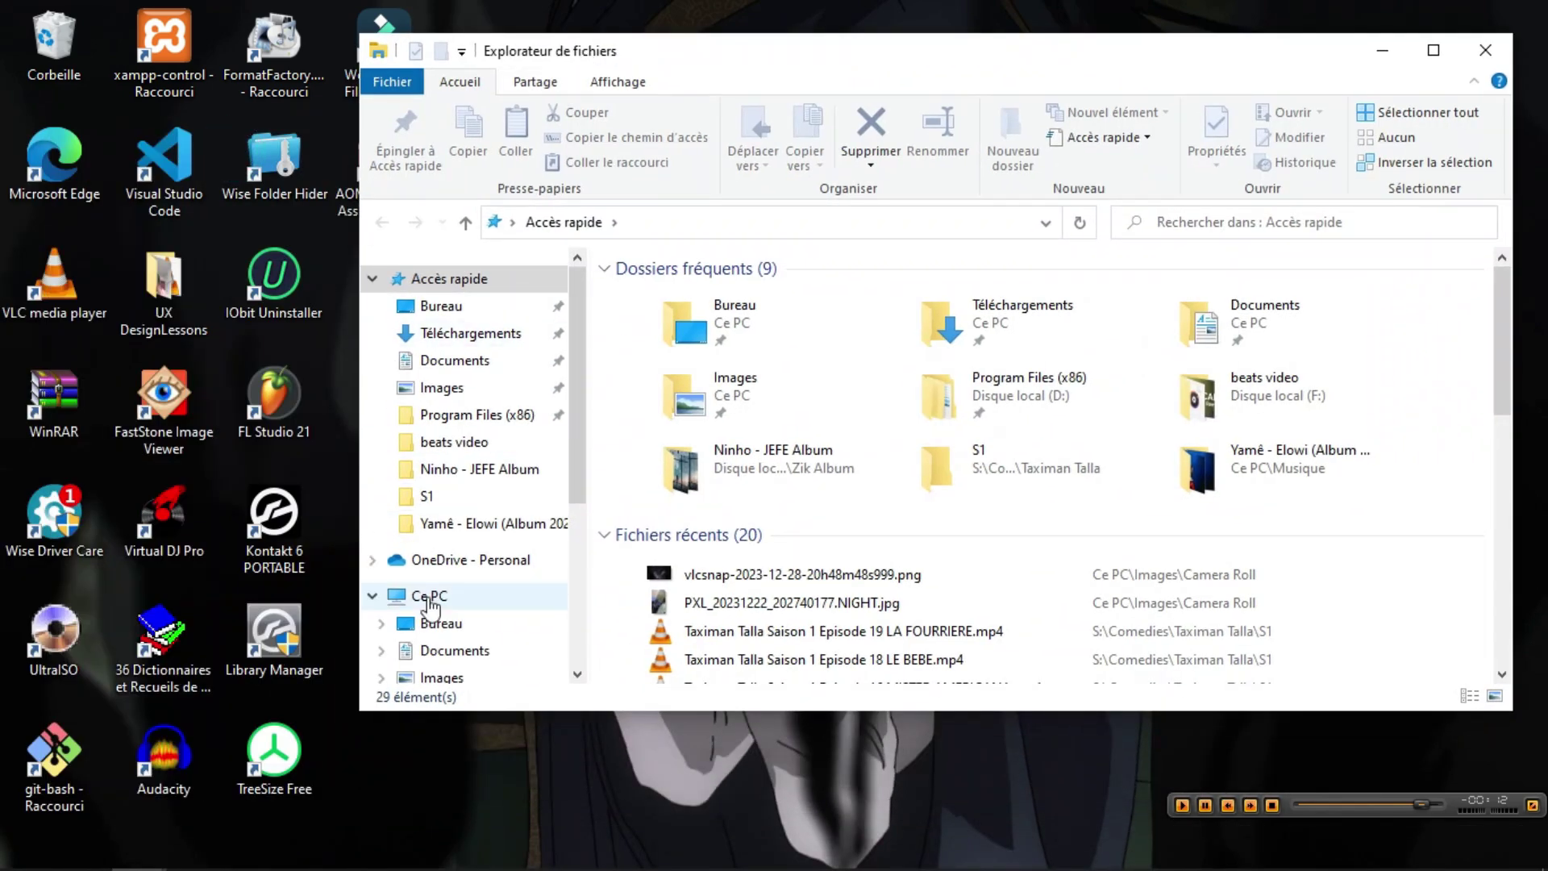
pyautogui.rightClick(429, 598)
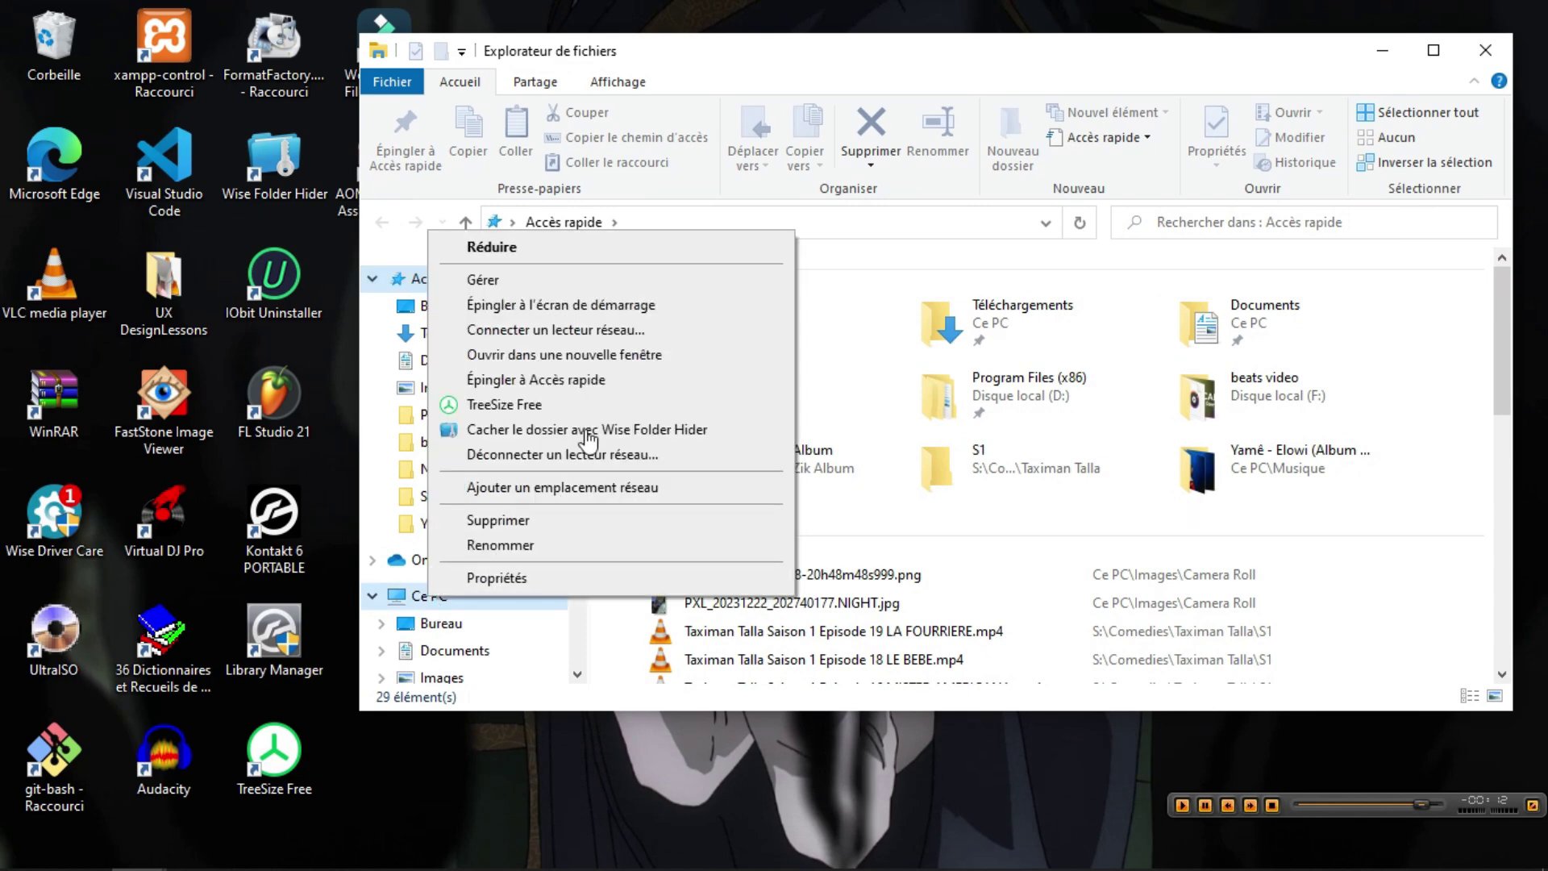
pyautogui.click(533, 282)
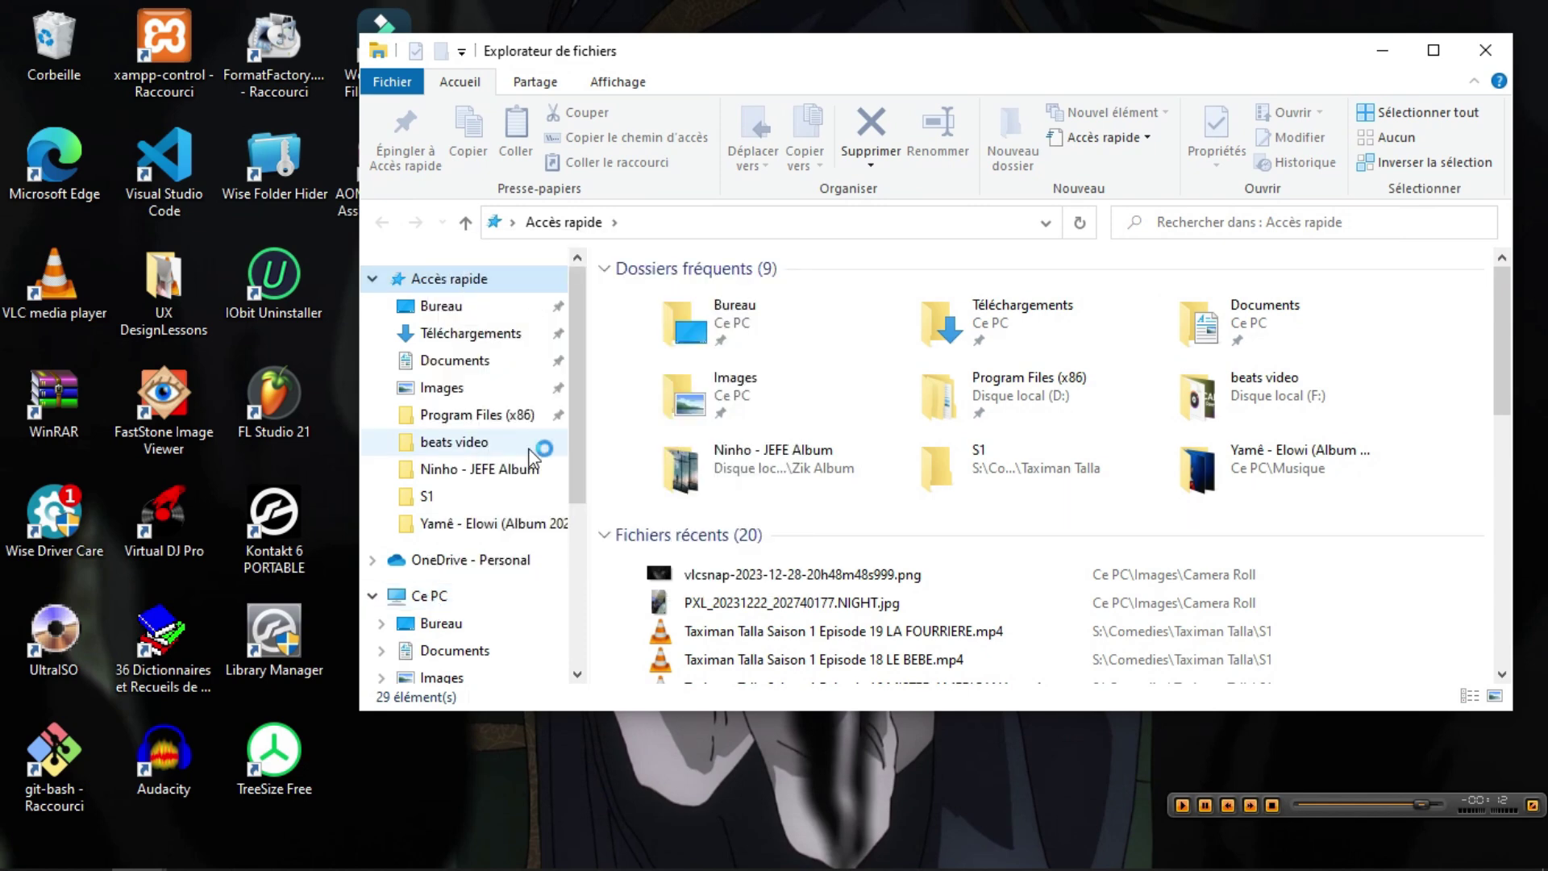
pyautogui.click(256, 321)
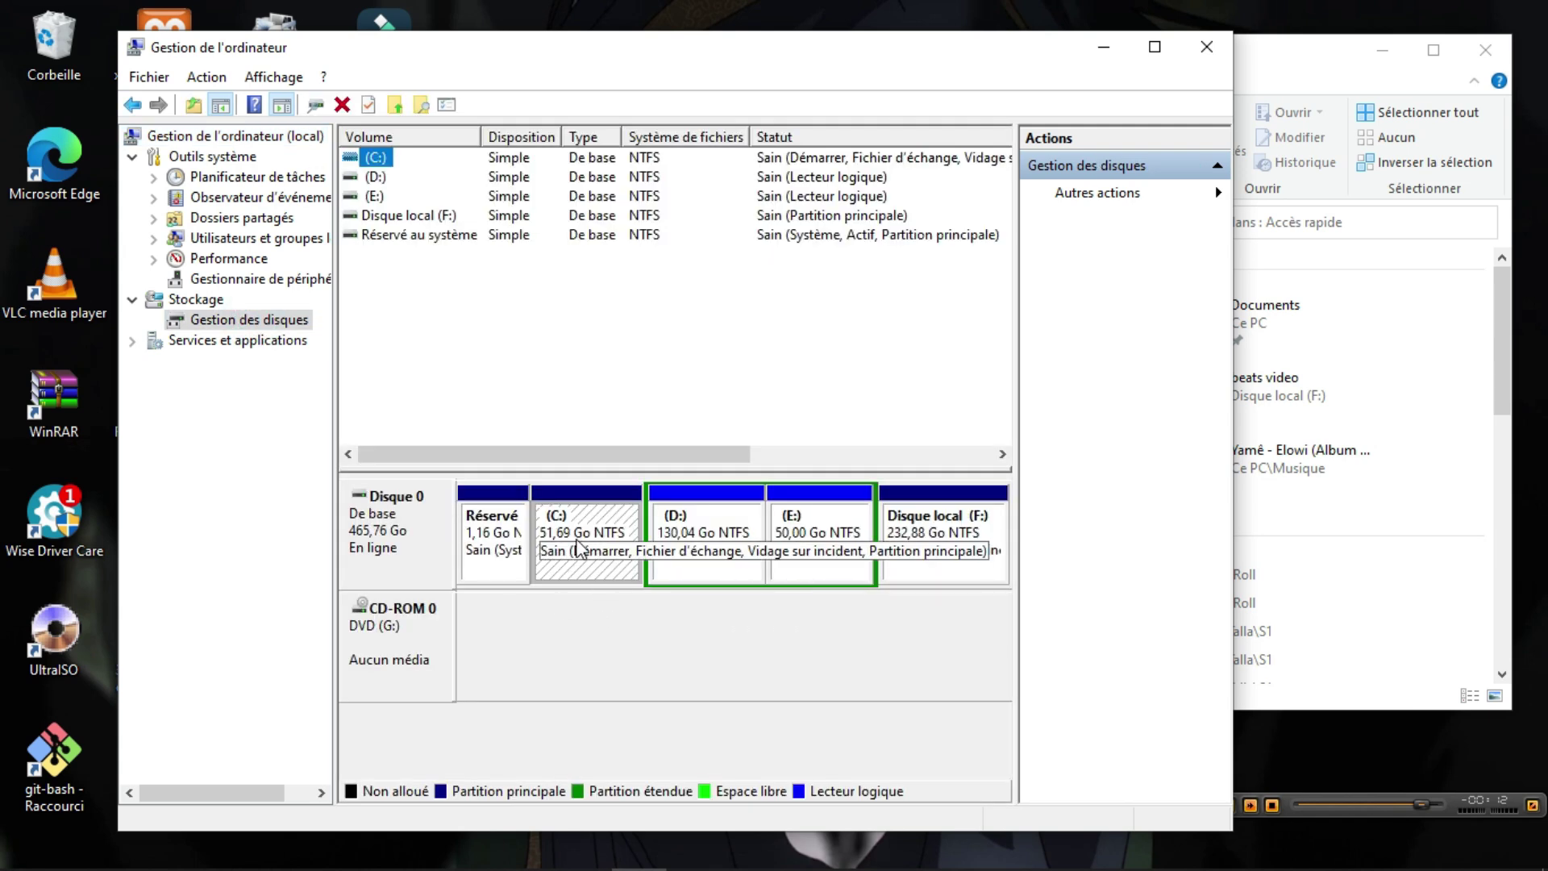
# - Inspect the C: partition on Disque 0 and the Nouveau nom (S:) partition on Disque 1
pyautogui.click(597, 659)
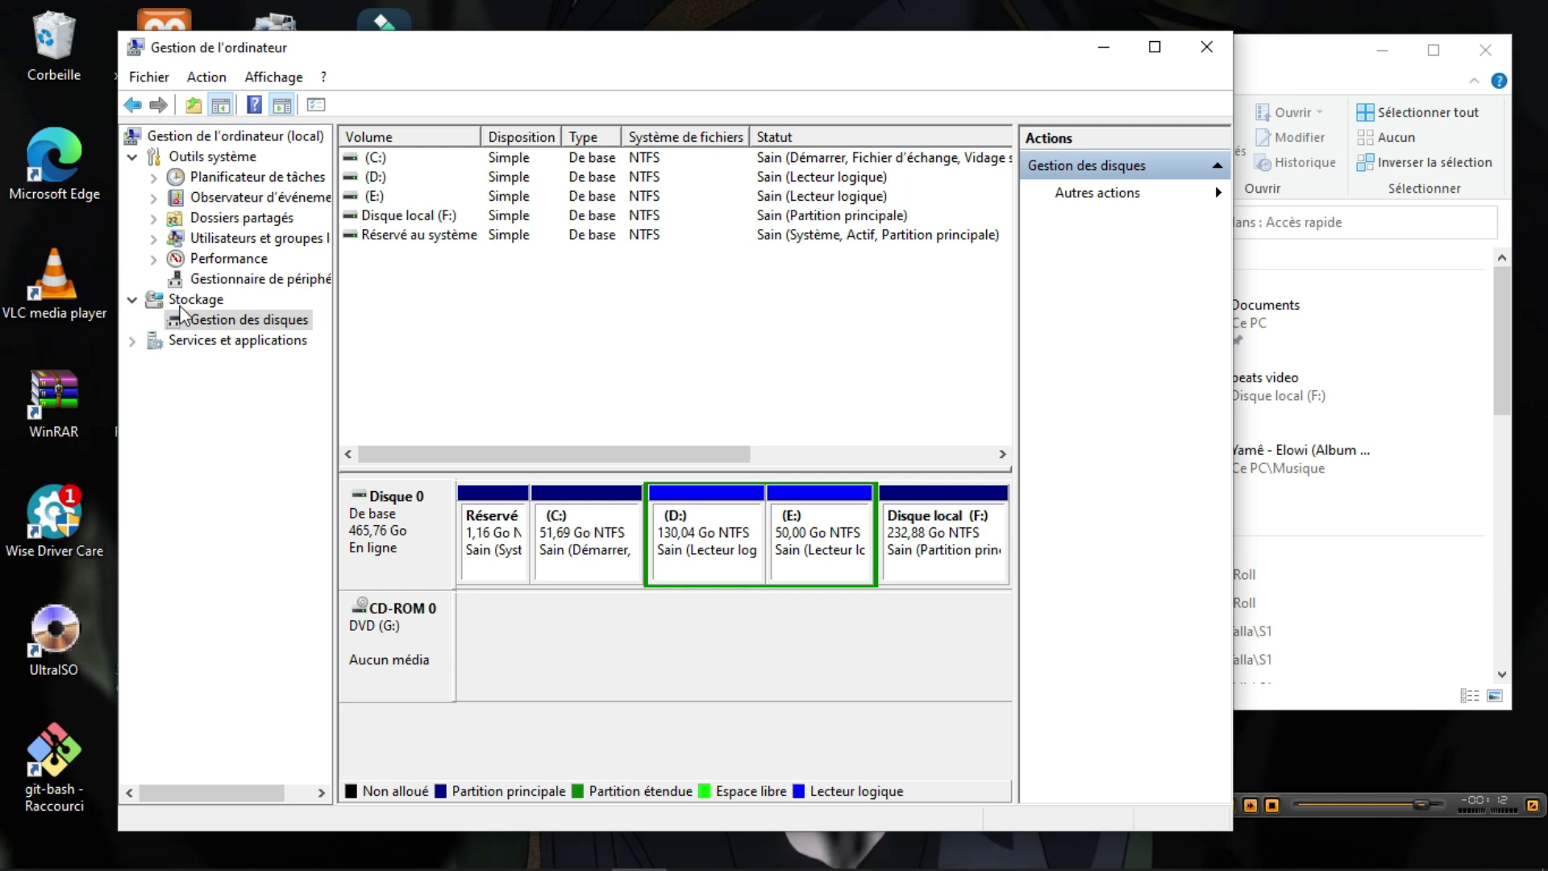
pyautogui.click(601, 618)
pyautogui.click(553, 560)
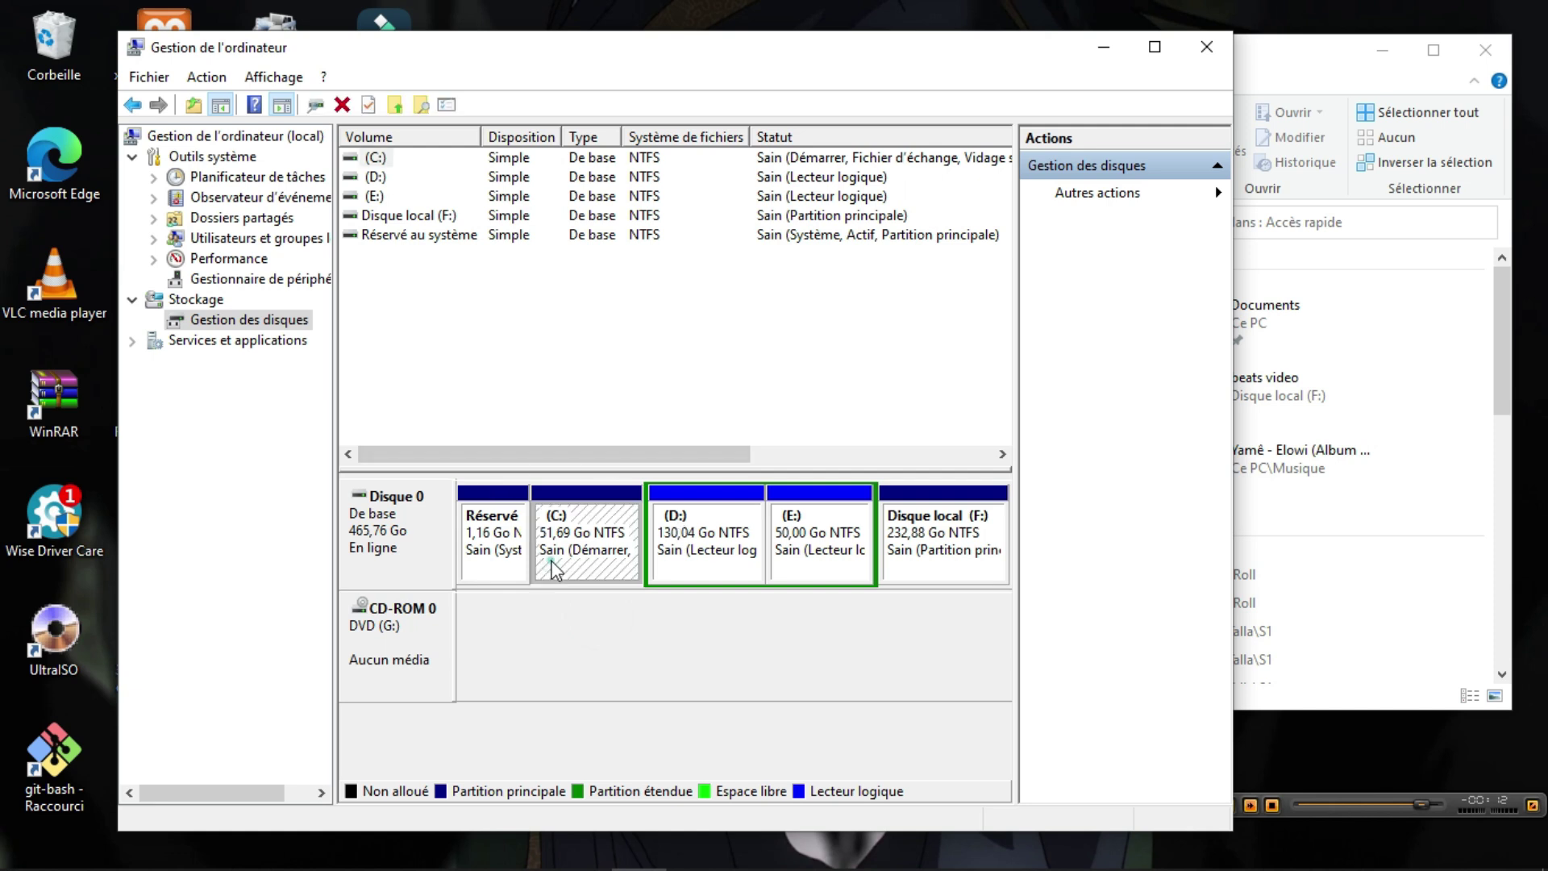
pyautogui.click(1302, 691)
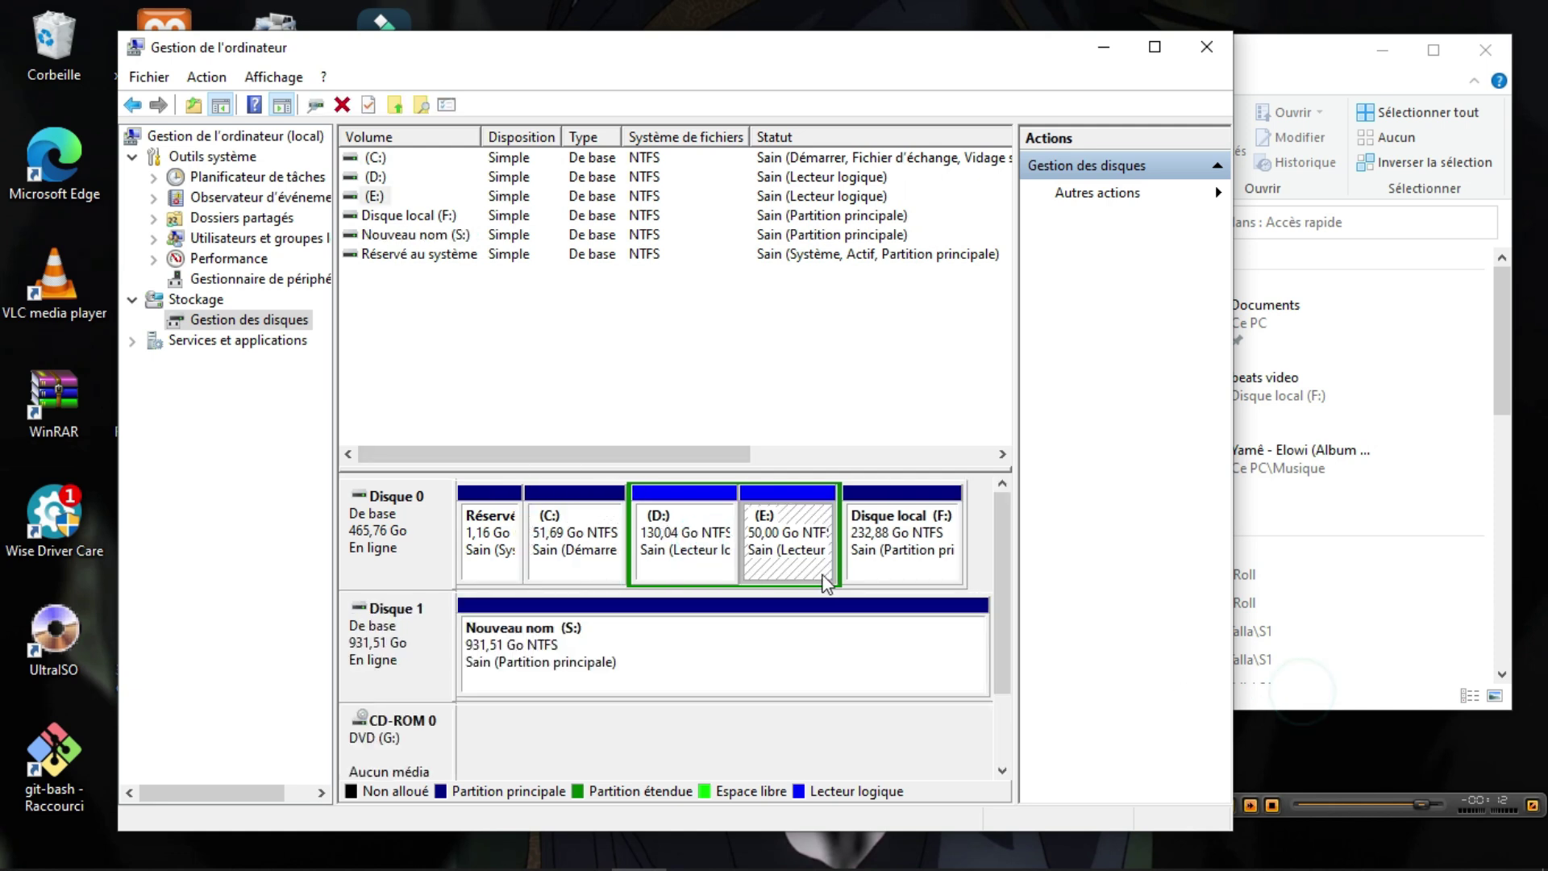
pyautogui.click(674, 630)
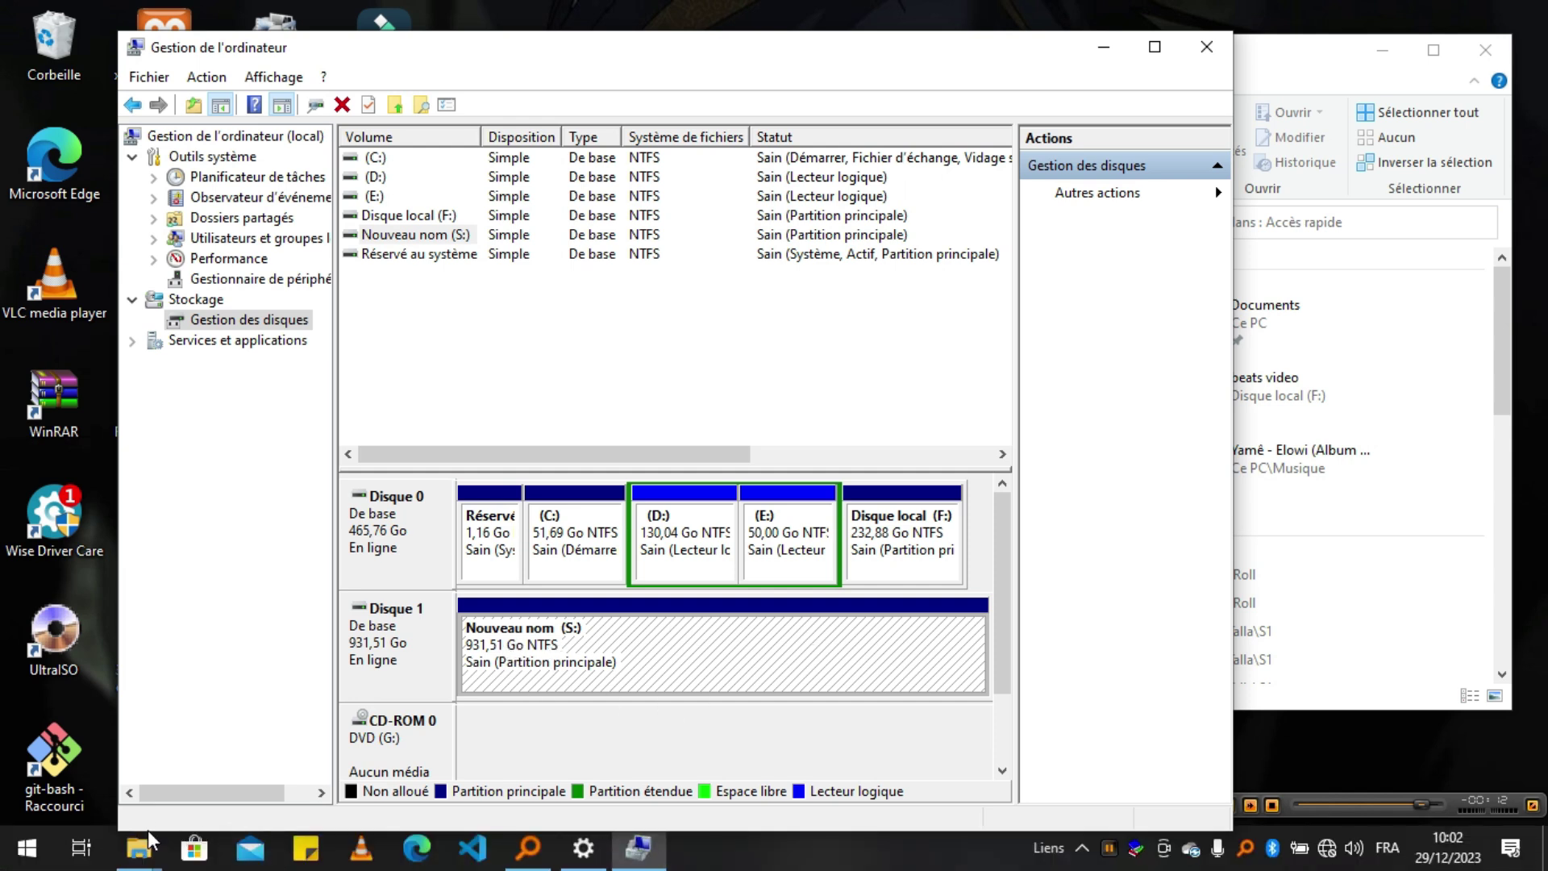
# - Check the S: drive's free space under Ce PC in File Explorer, and minimize the window
pyautogui.moveTo(149, 847)
pyautogui.click(352, 754)
pyautogui.click(1015, 645)
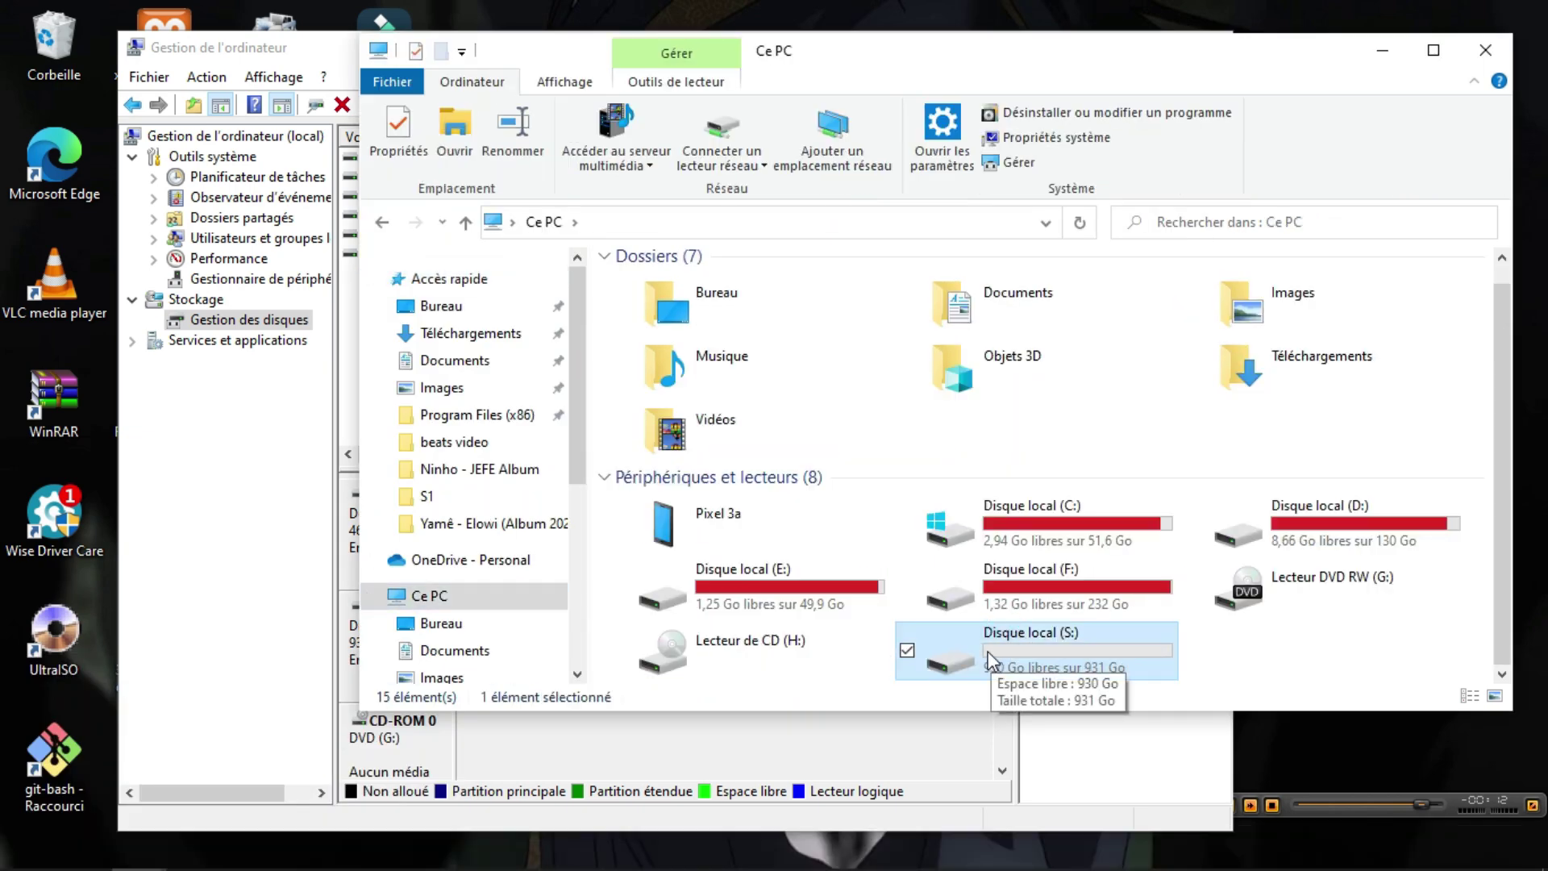
pyautogui.click(1379, 53)
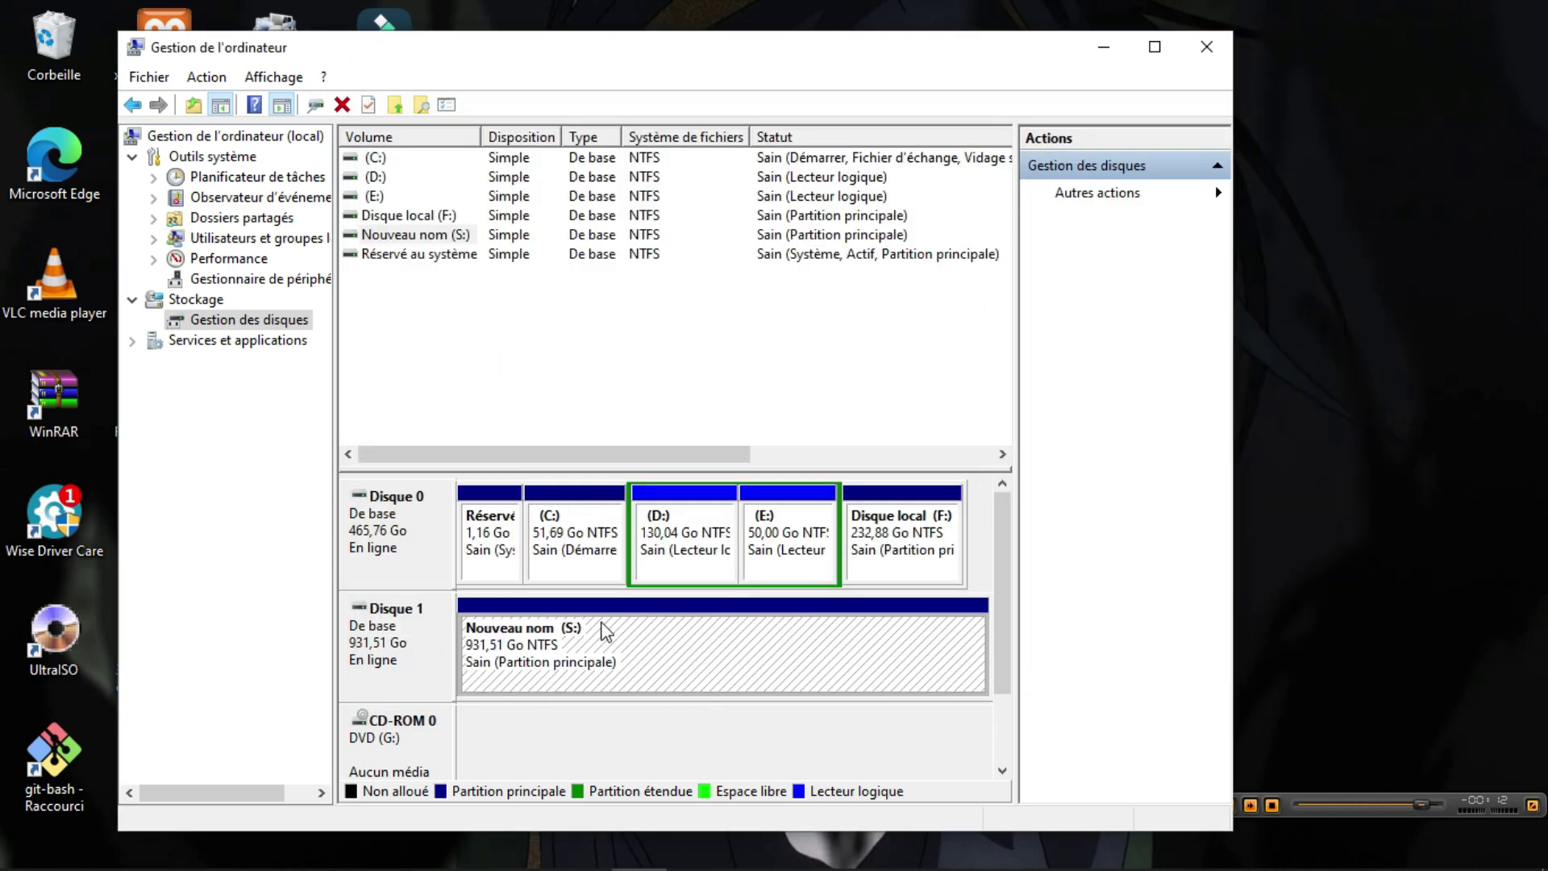
# - Review the operations available for the S: volume on Disque 1, including deletion and drive-letter change, and close Computer Management
pyautogui.rightClick(603, 631)
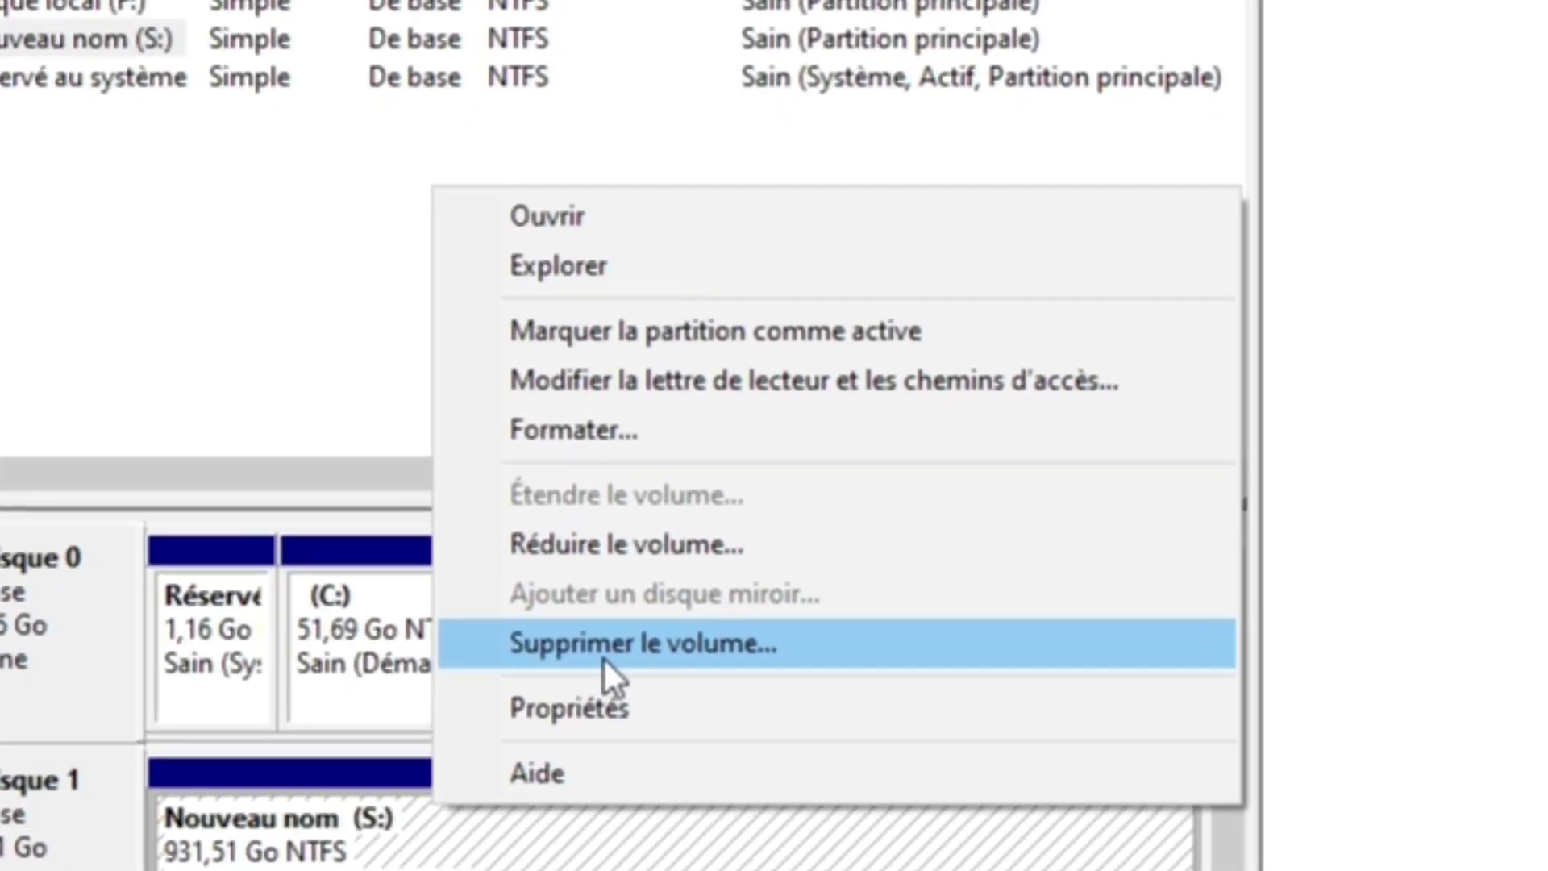
pyautogui.click(581, 673)
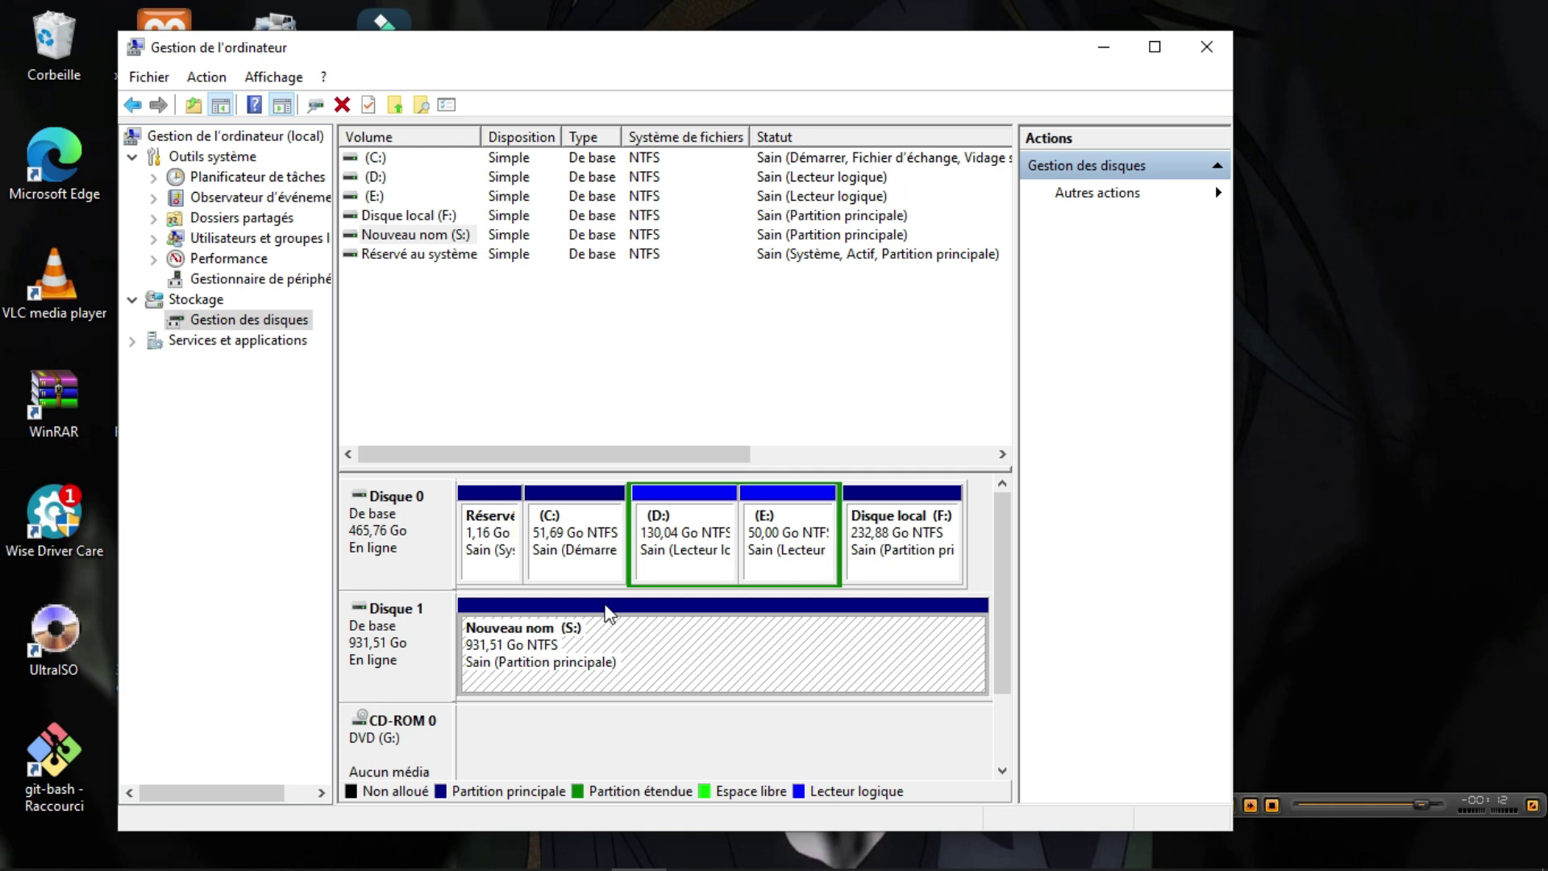
pyautogui.click(616, 620)
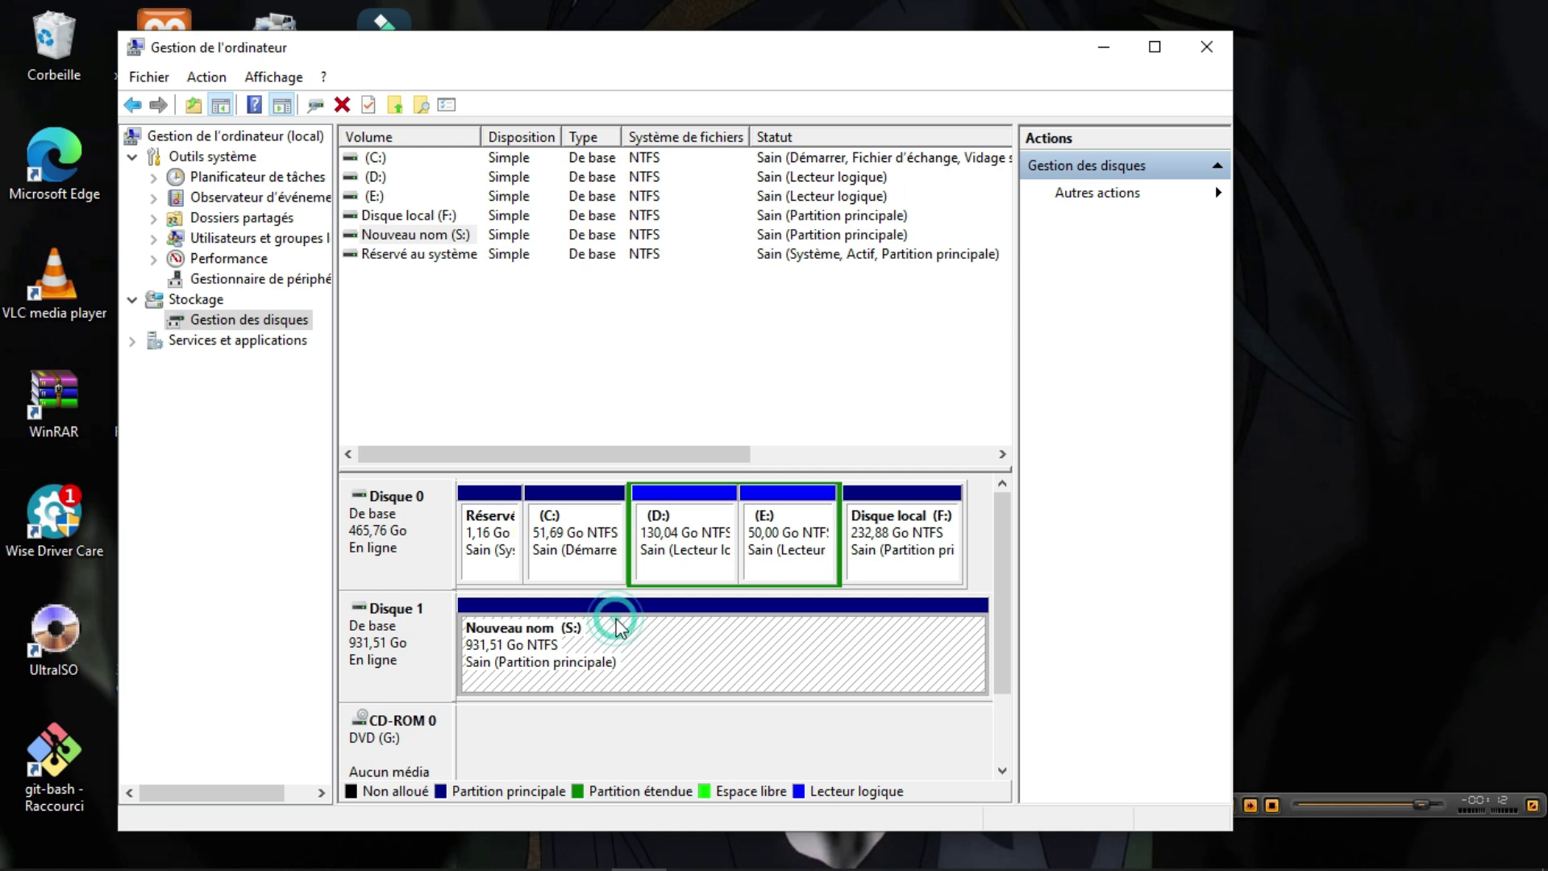
pyautogui.rightClick(615, 660)
pyautogui.rightClick(540, 653)
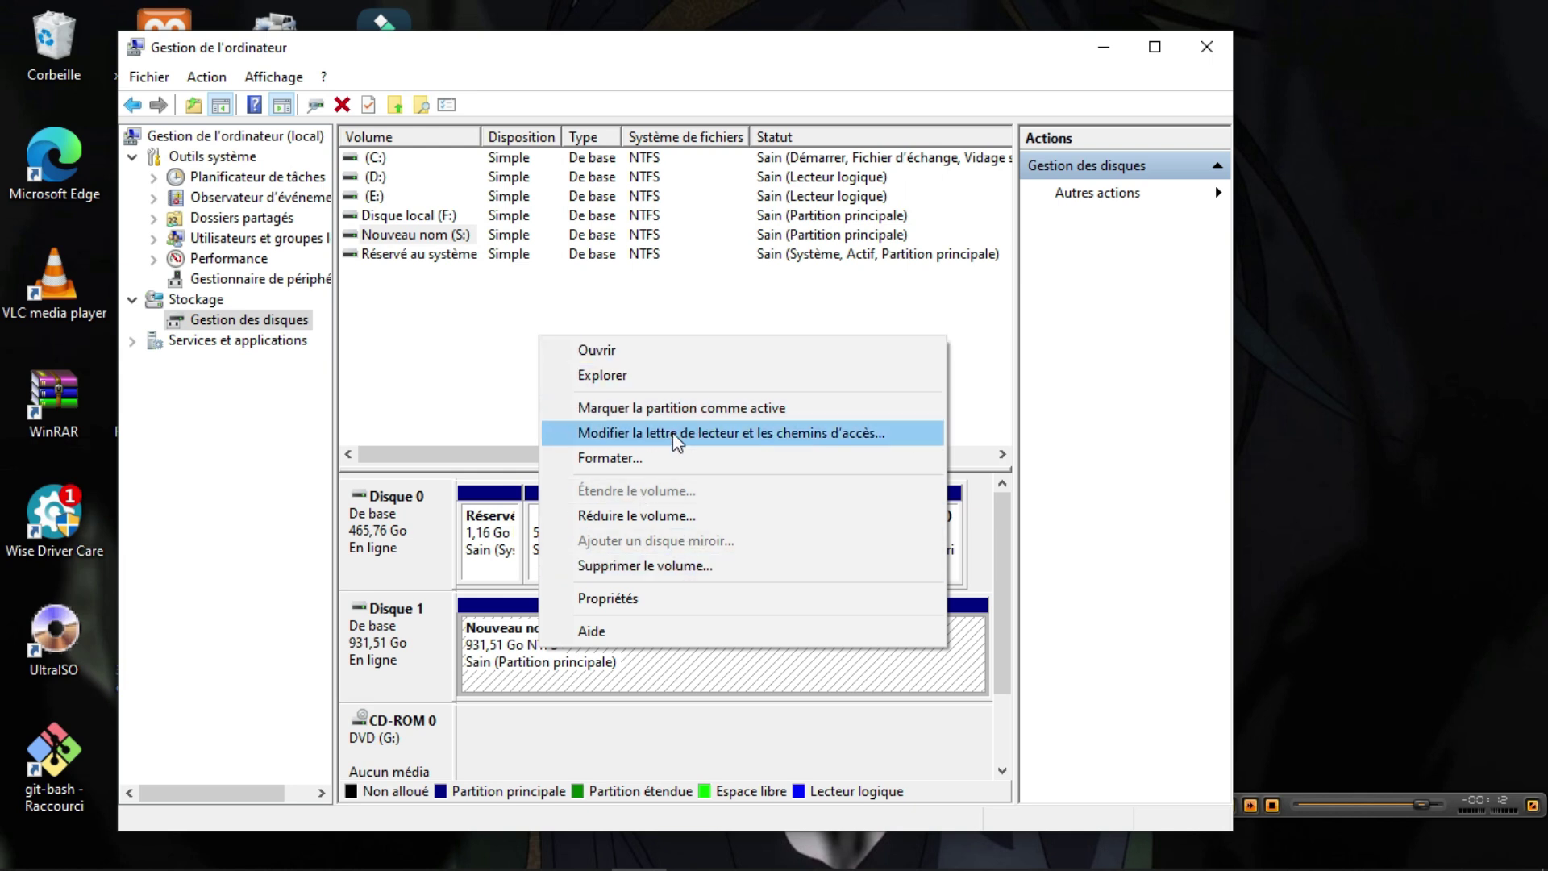
pyautogui.click(517, 660)
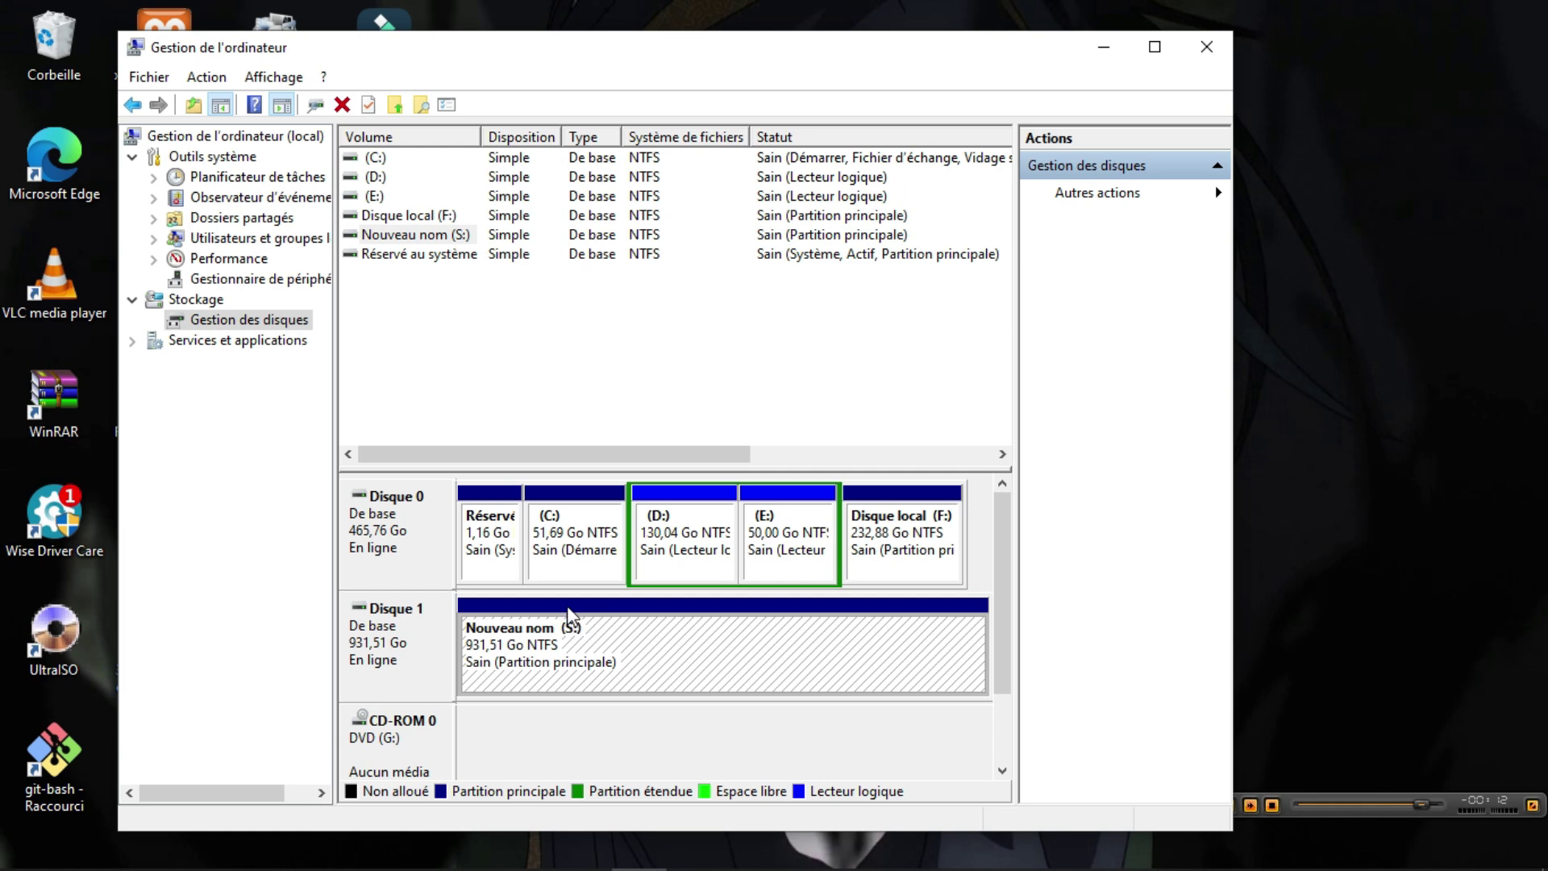
pyautogui.click(1204, 47)
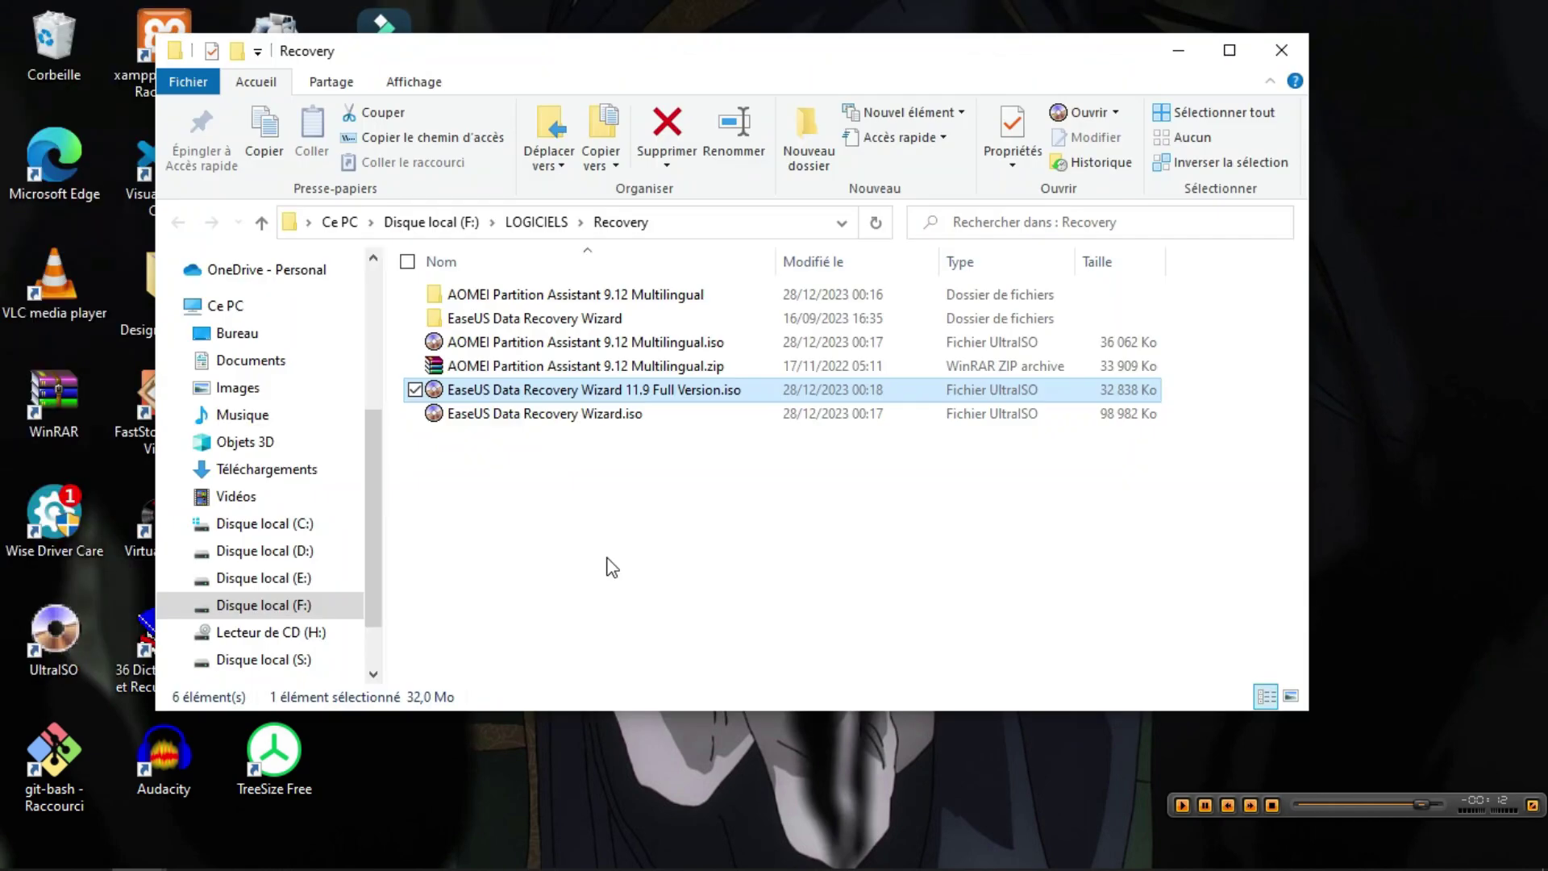
# - Open EaseUS Data Recovery Wizard 11.9 Full Version.iso from the Recovery folder, and close the folder window
pyautogui.doubleClick(575, 390)
pyautogui.click(901, 87)
pyautogui.click(1267, 53)
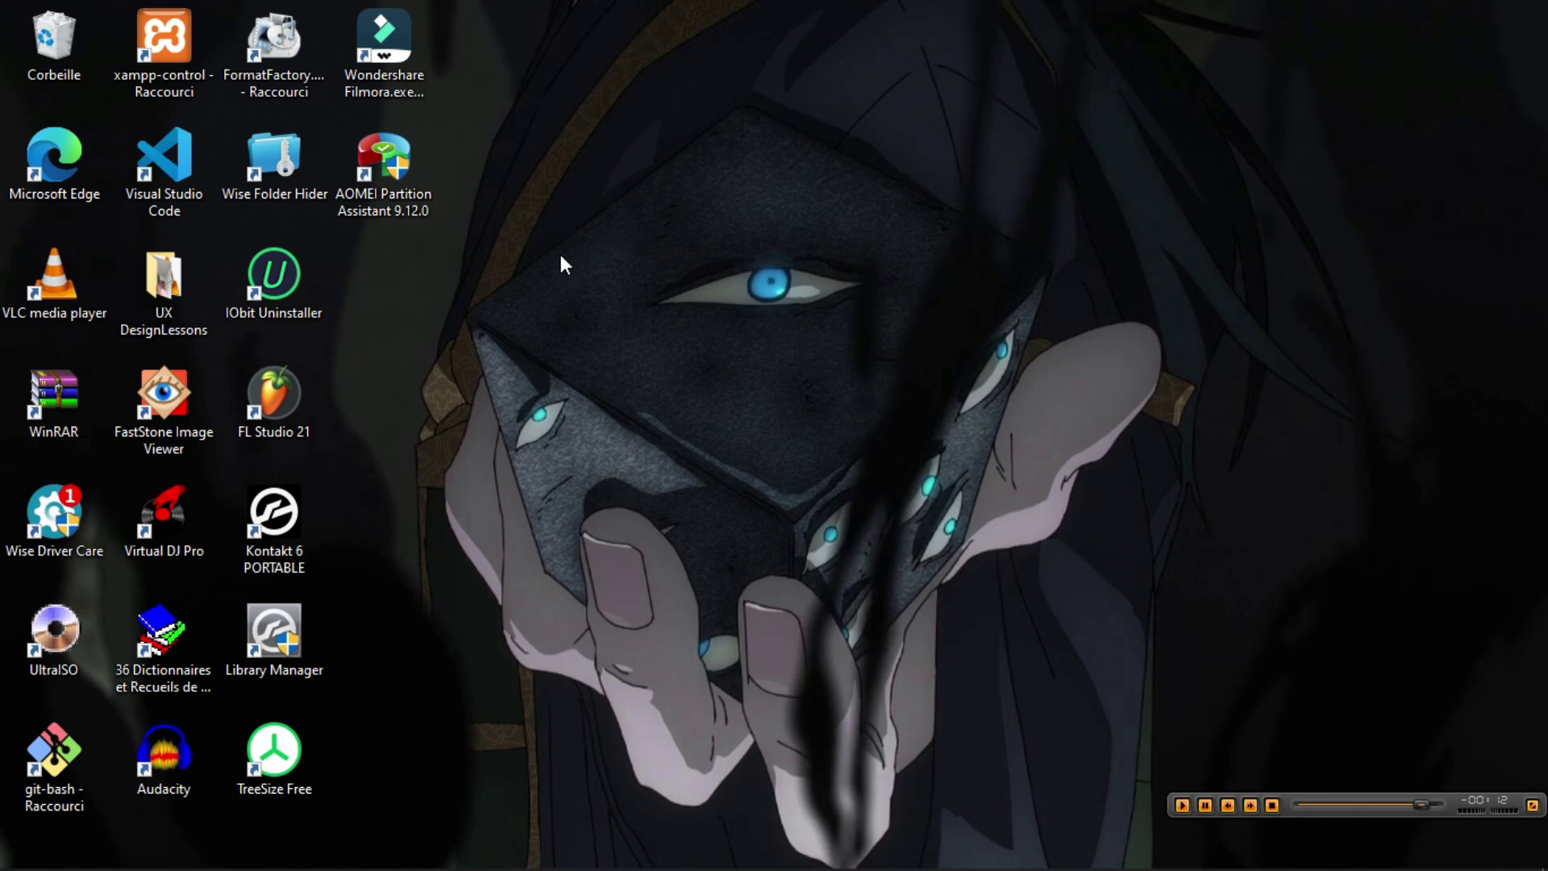
# - Launch AOMEI Partition Assistant 9.12.0 from the desktop
pyautogui.doubleClick(416, 184)
pyautogui.moveTo(683, 187); pyautogui.dragTo(1492, 471)
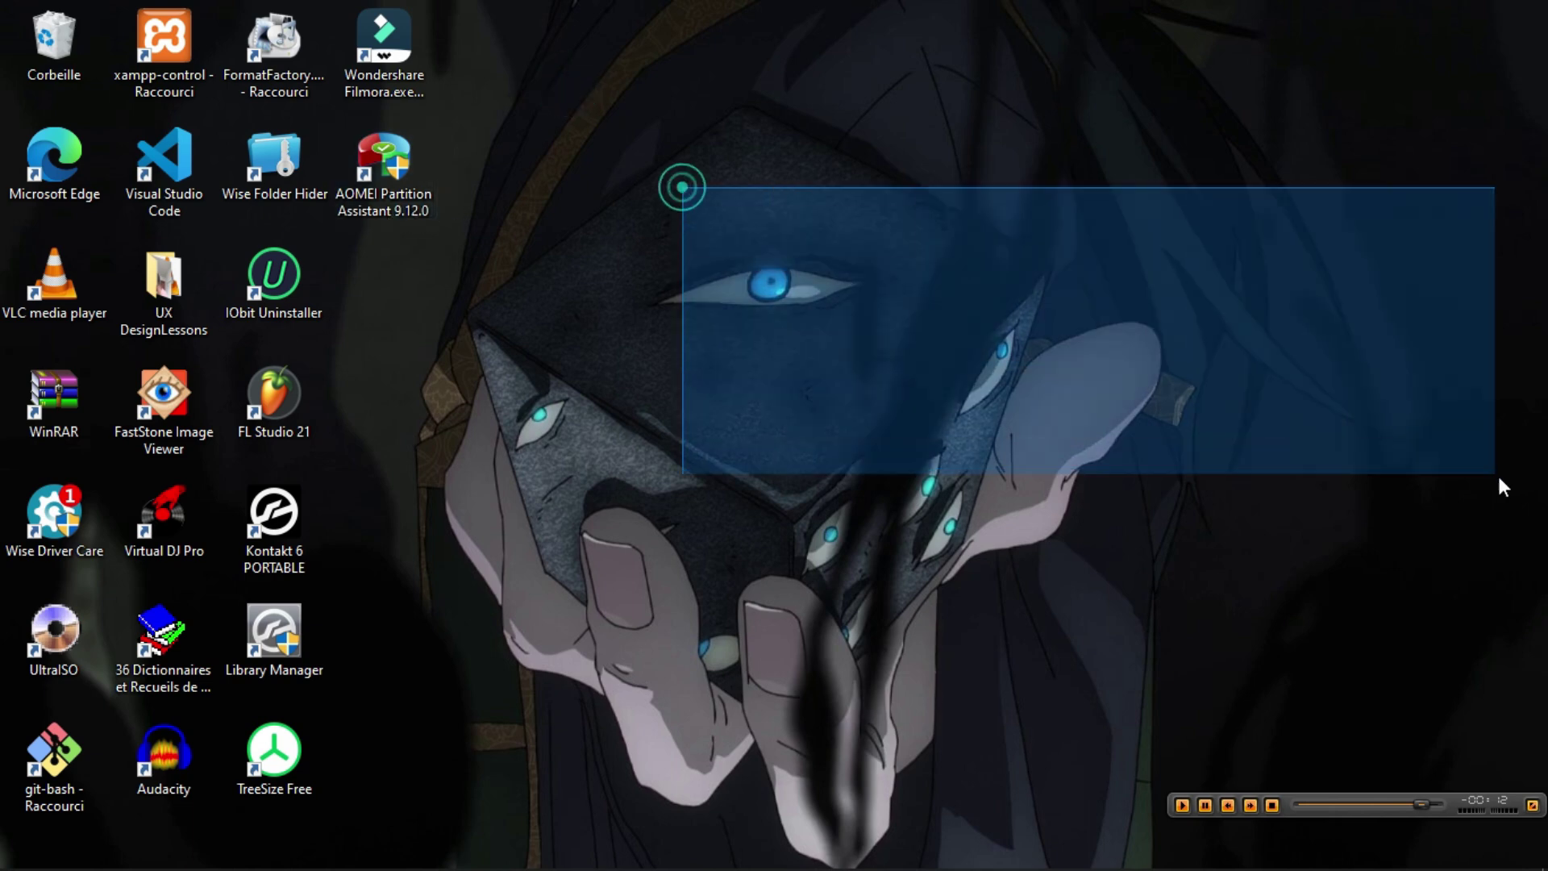
pyautogui.moveTo(652, 255); pyautogui.dragTo(1286, 626)
pyautogui.rightClick(651, 256)
pyautogui.click(700, 323)
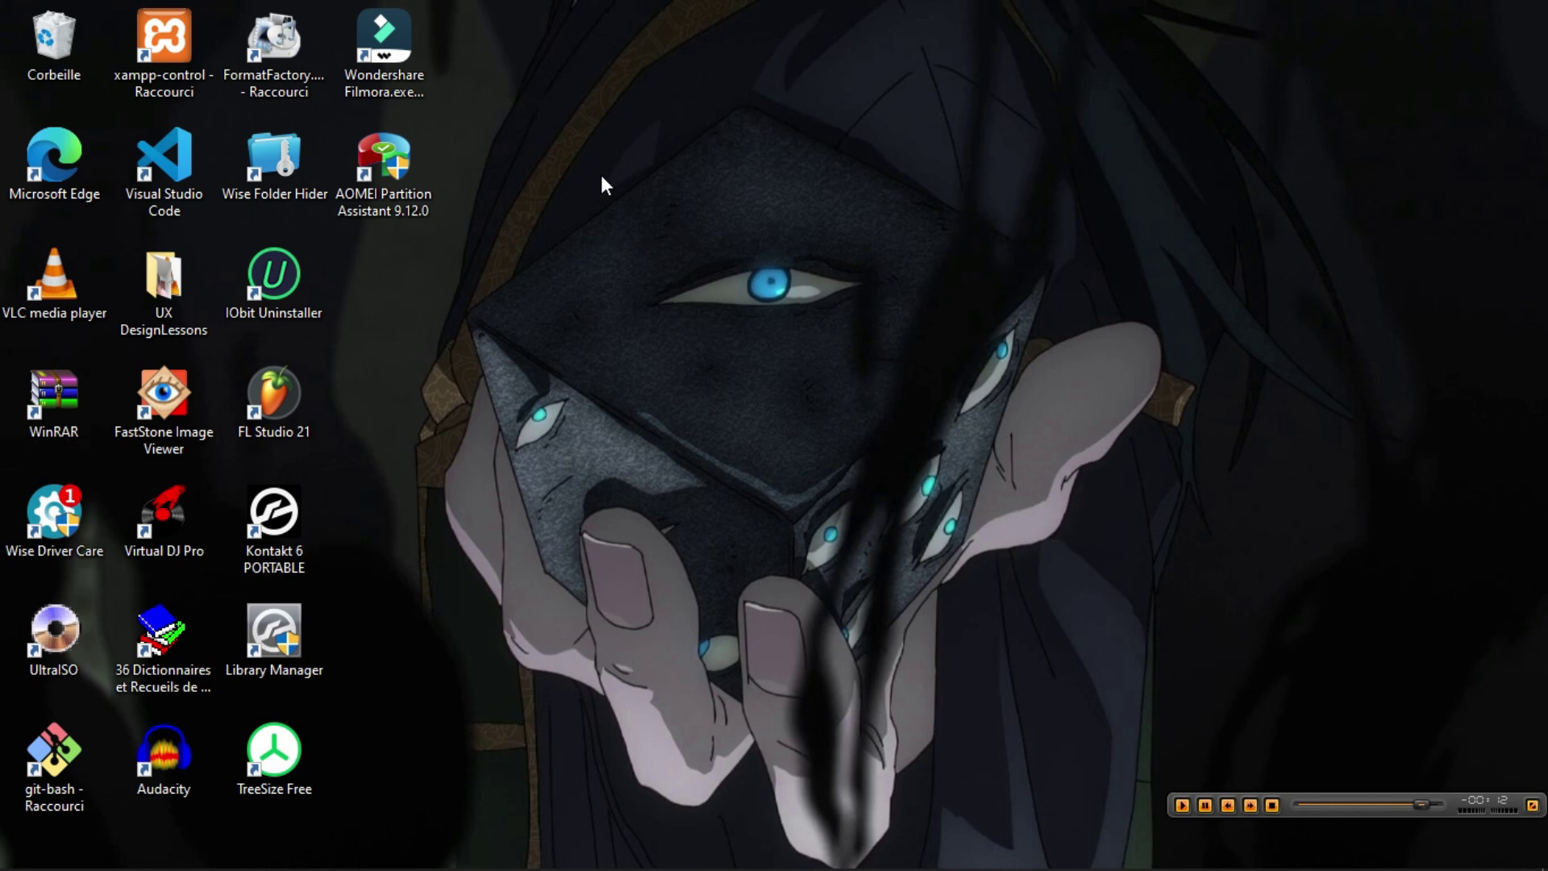
pyautogui.moveTo(500, 128); pyautogui.dragTo(787, 523)
pyautogui.rightClick(500, 128)
pyautogui.click(591, 203)
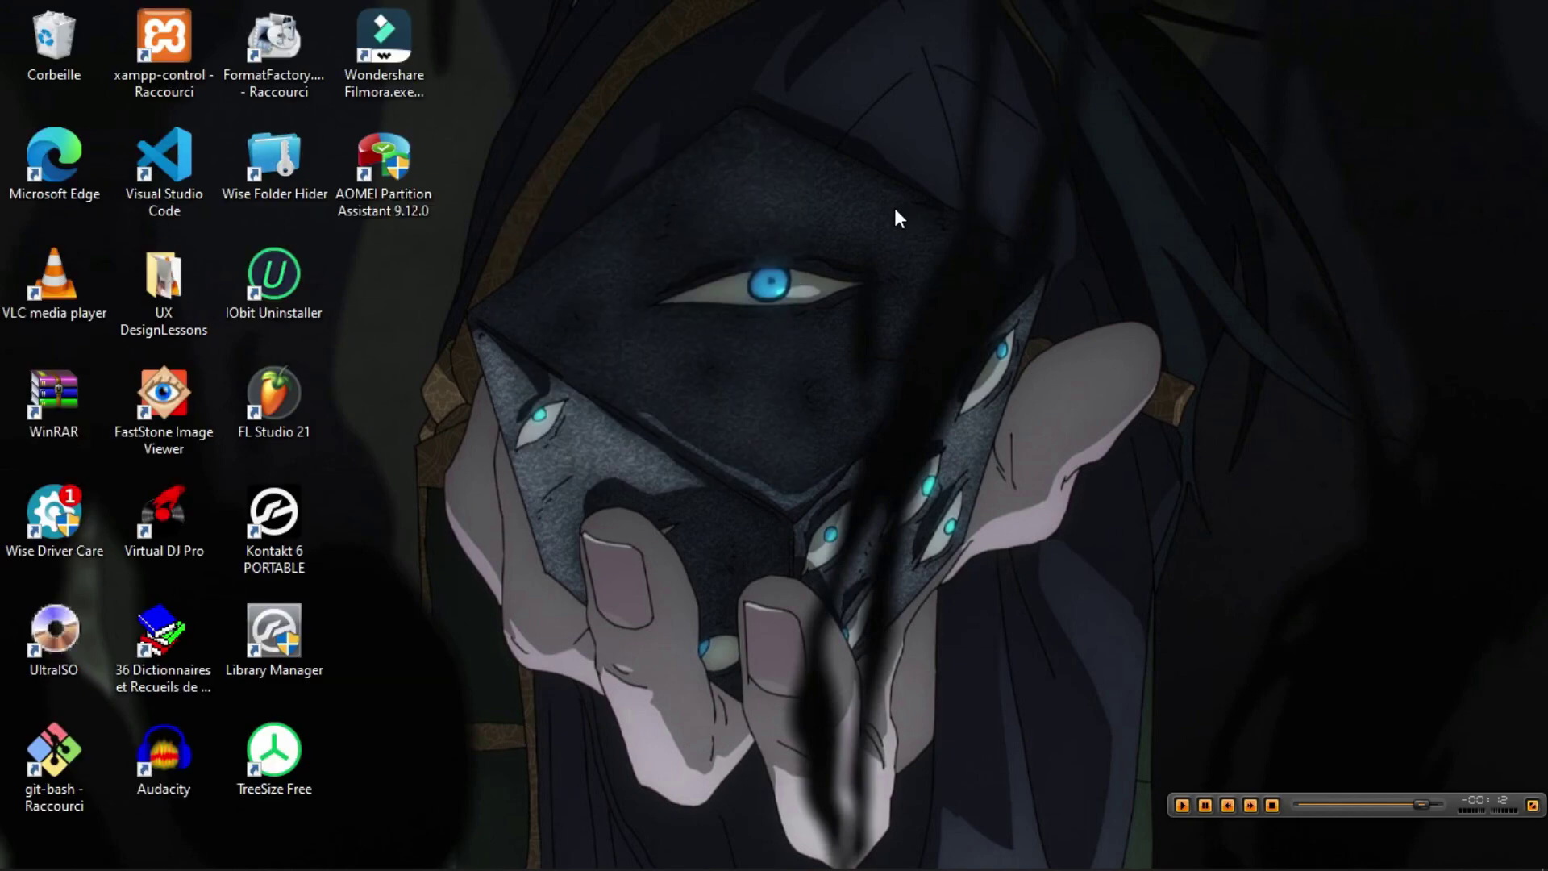